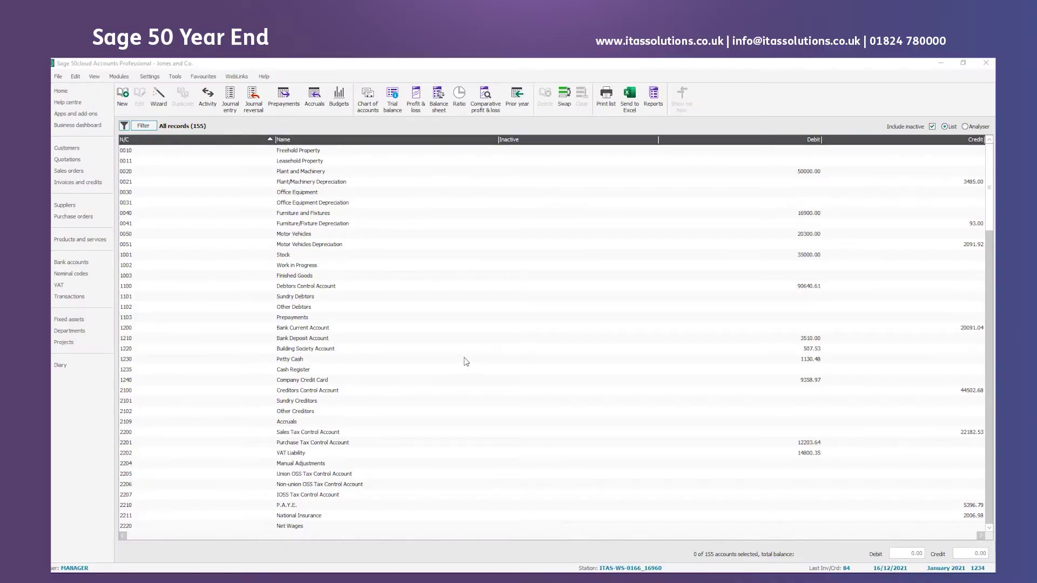
Step: Start Year End for 1 January–31 December 2021 from Tools > Period End, confirming other windows close
click(180, 77)
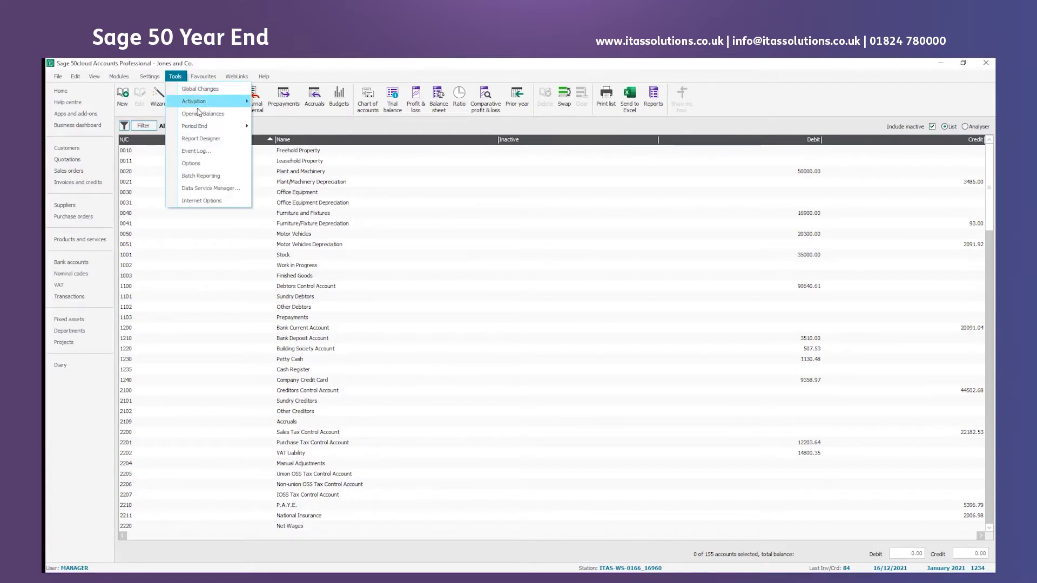
mouse_move(211, 129)
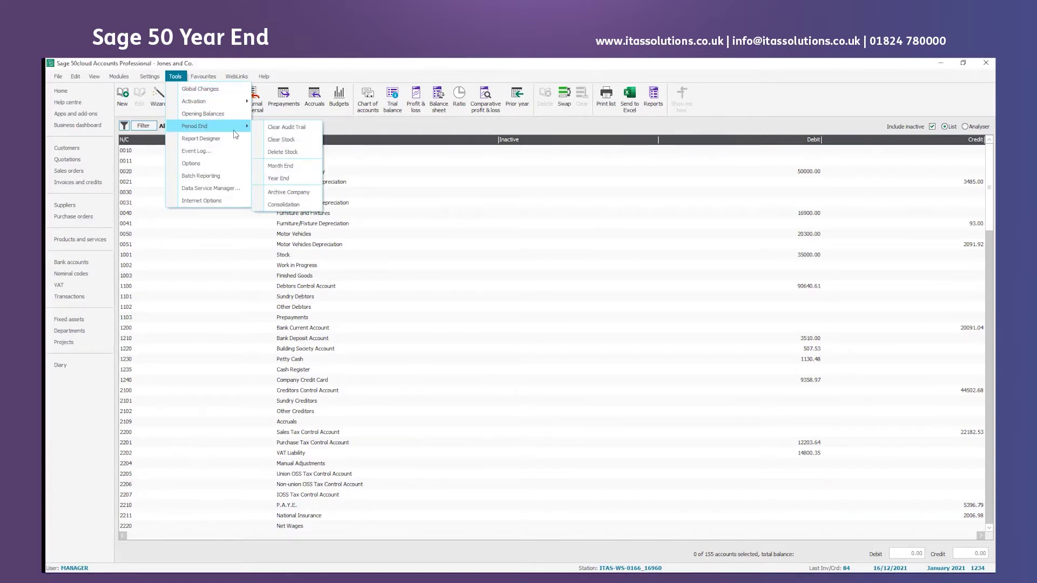
click(290, 183)
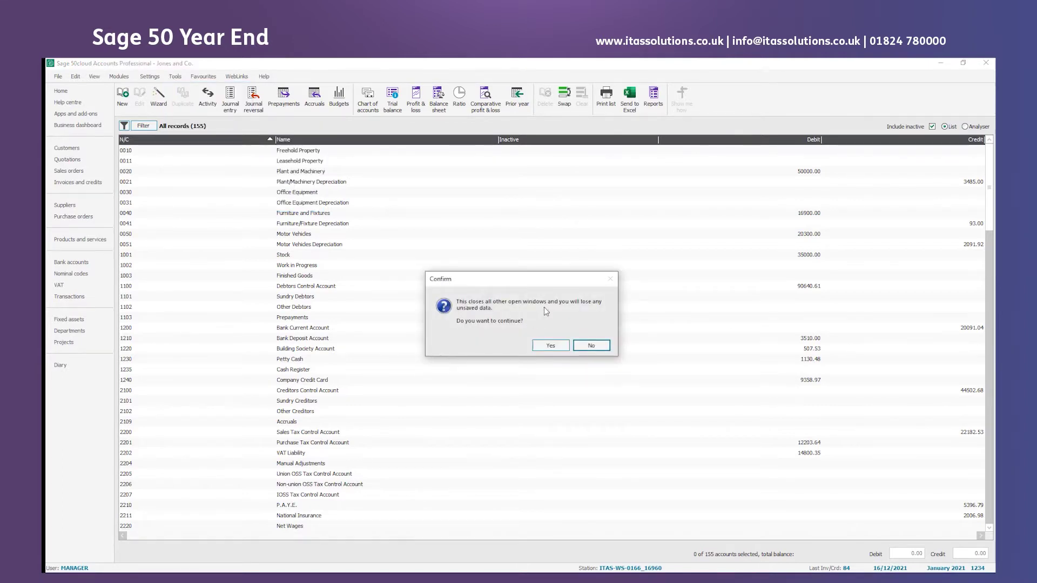
click(550, 345)
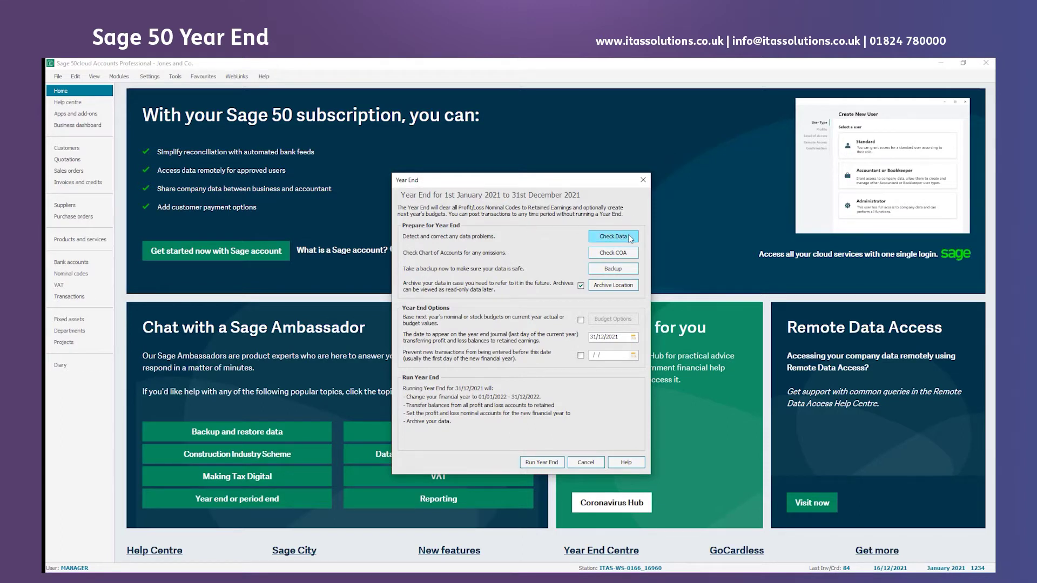
Step: Run Check Data (8 future-dated items noted) and Check COA, confirming all nominal codes exist
click(630, 239)
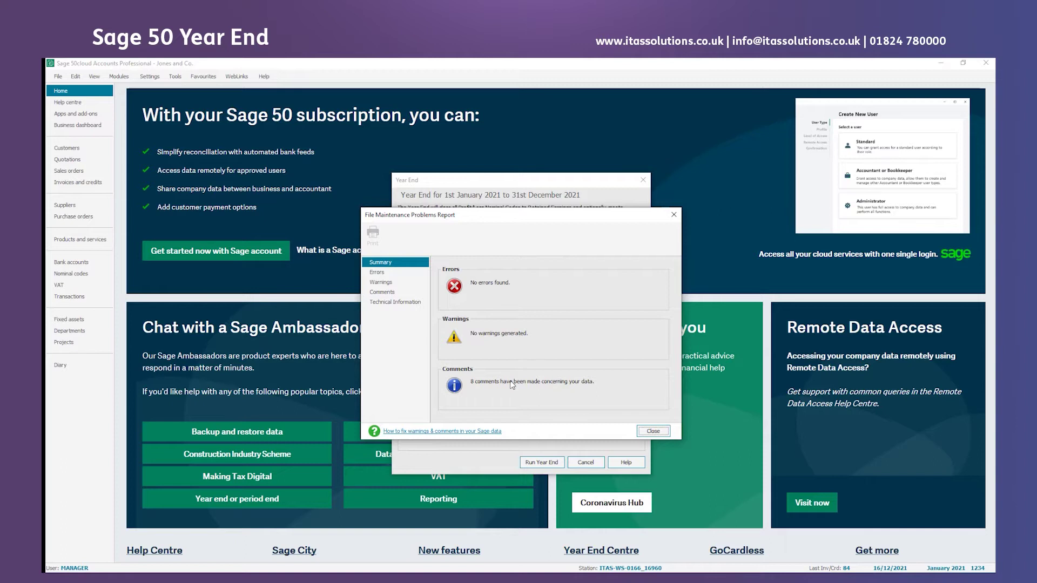
click(393, 294)
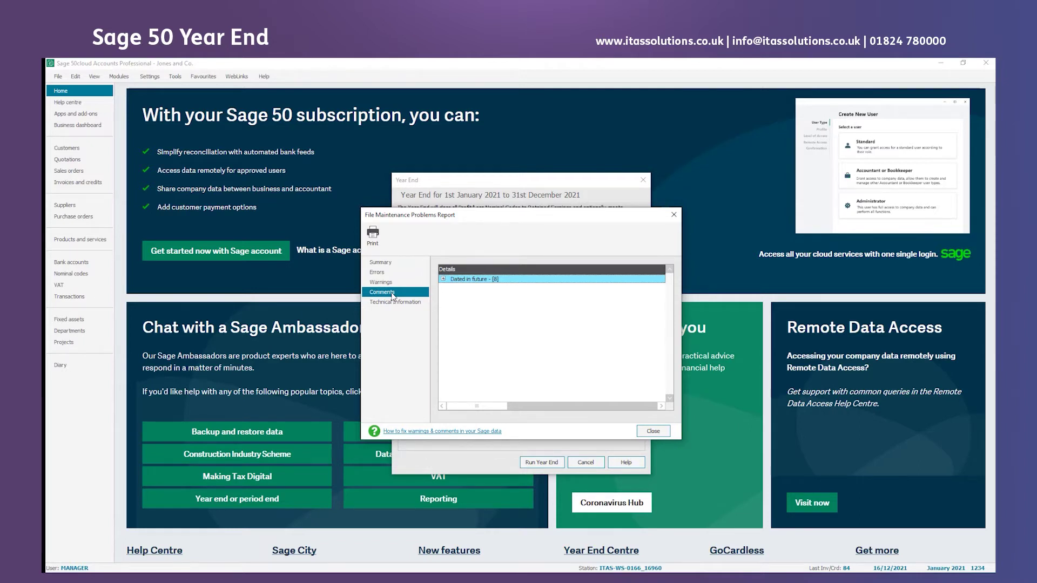
click(640, 434)
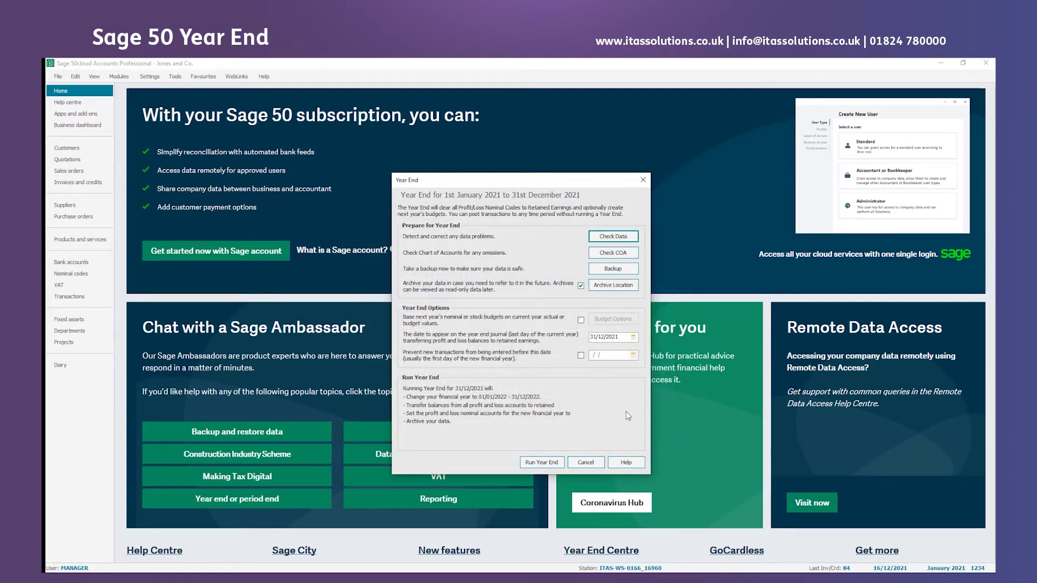
click(622, 253)
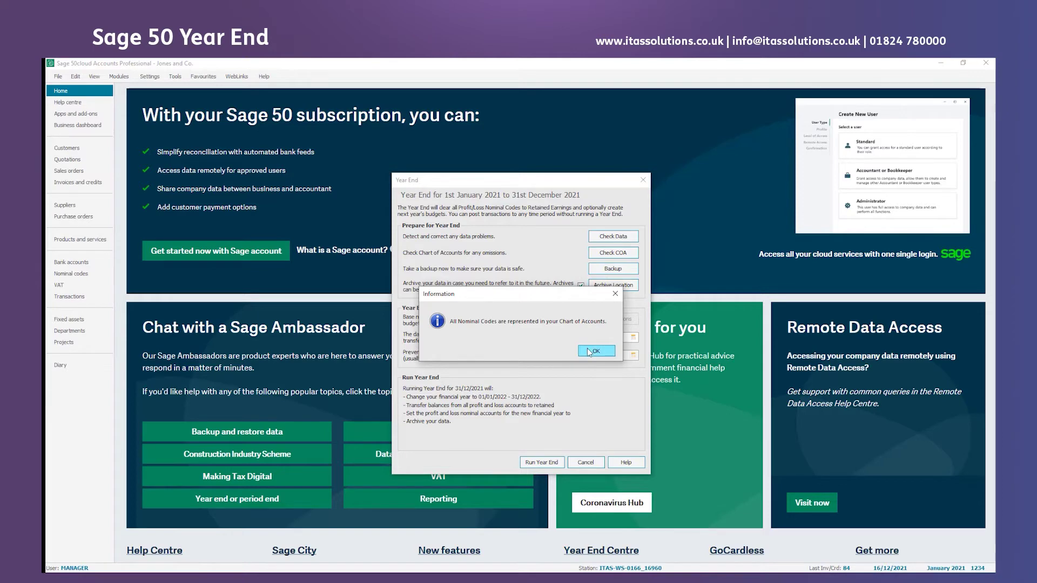
click(590, 352)
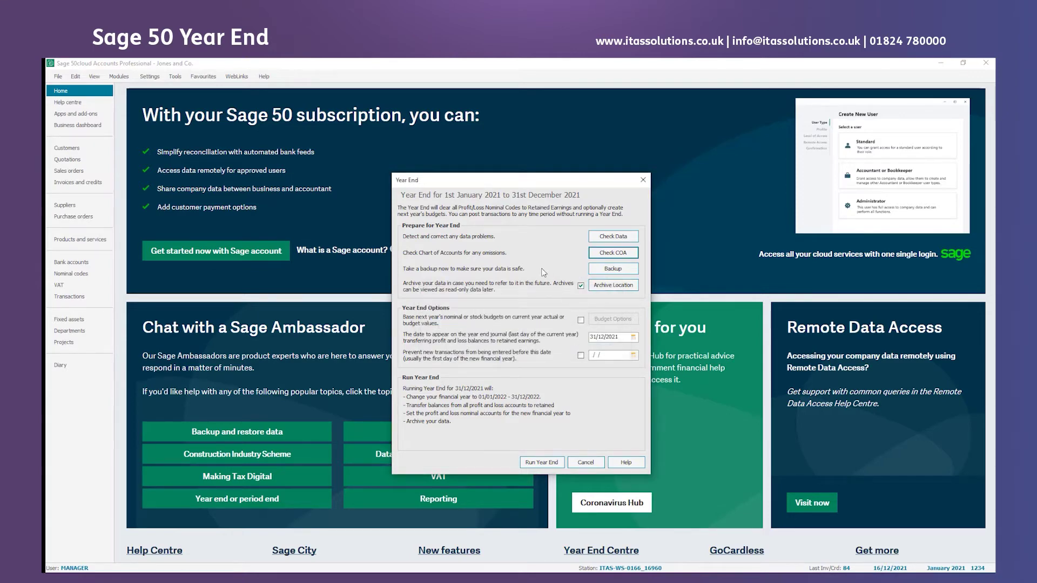
Step: Start a backup with only Data Files ticked as the file type
click(610, 273)
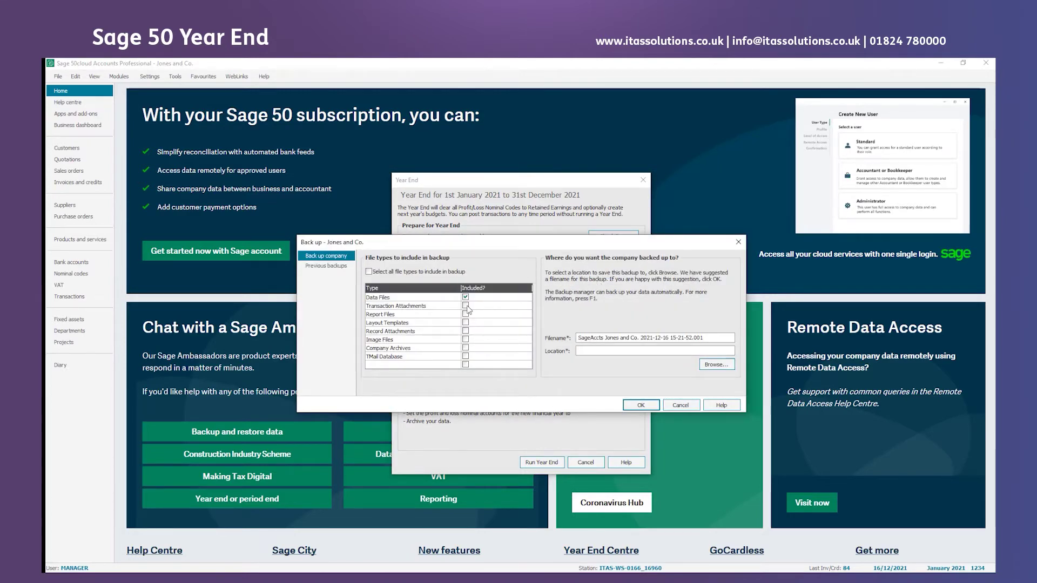
click(465, 306)
click(466, 314)
click(465, 323)
click(465, 331)
click(466, 339)
click(465, 349)
click(465, 356)
click(368, 272)
click(368, 272)
Step: Back up to the Desktop with the filename prefixed 'pre YE 2021 - '
click(709, 365)
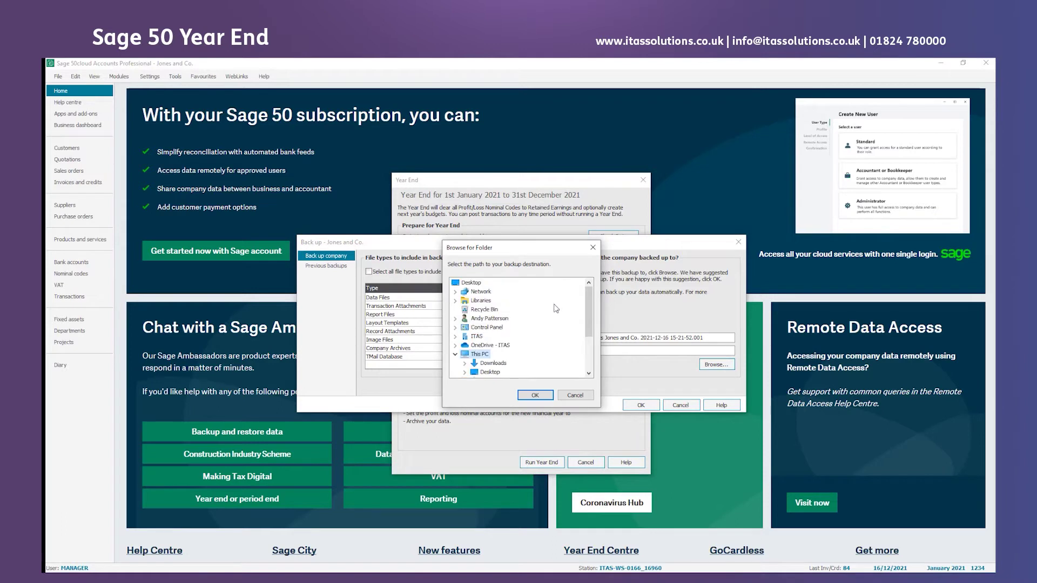
click(466, 284)
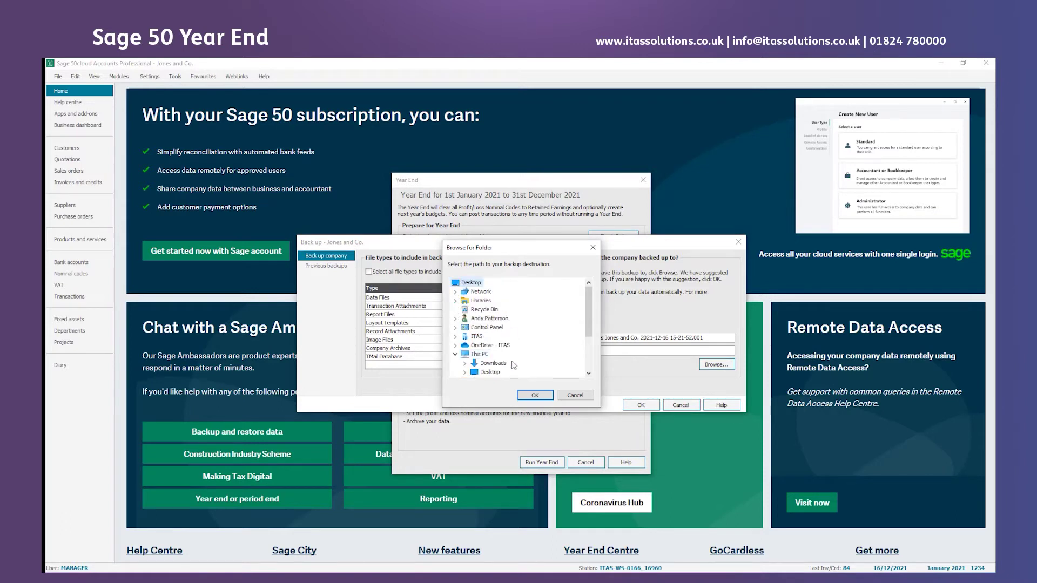
click(526, 395)
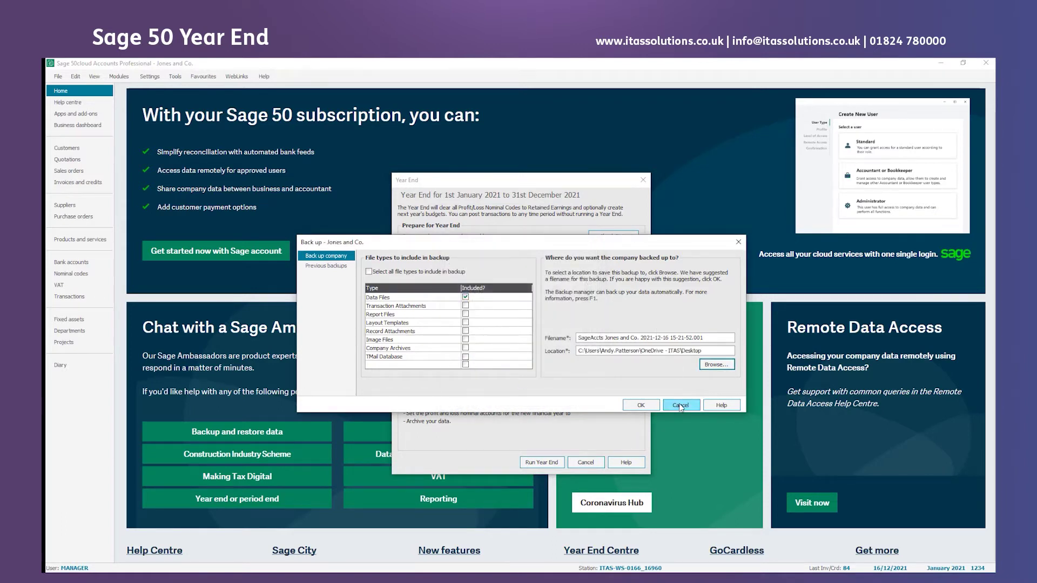
click(645, 409)
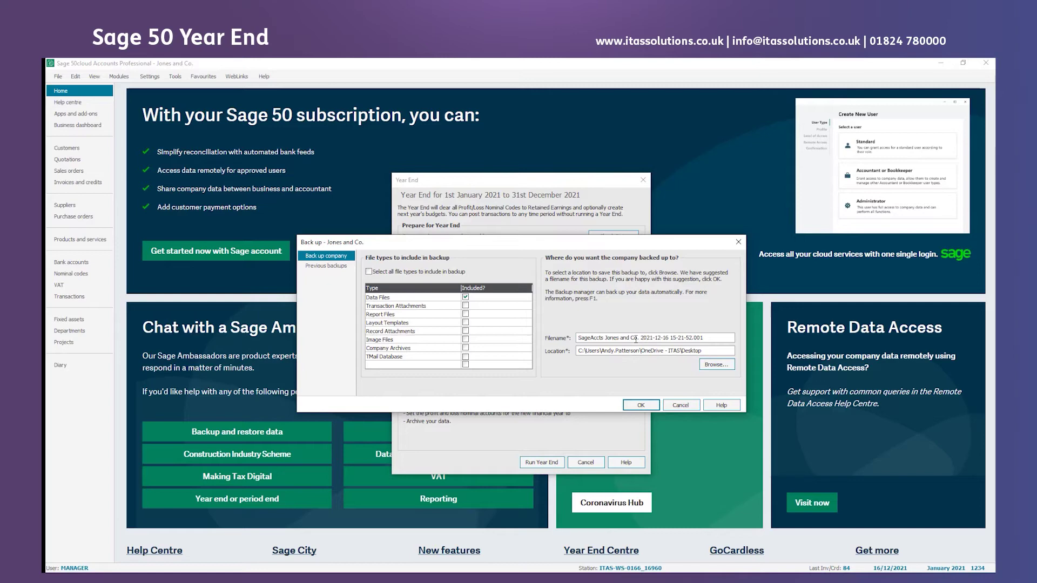
text(pre YE 2021 -)
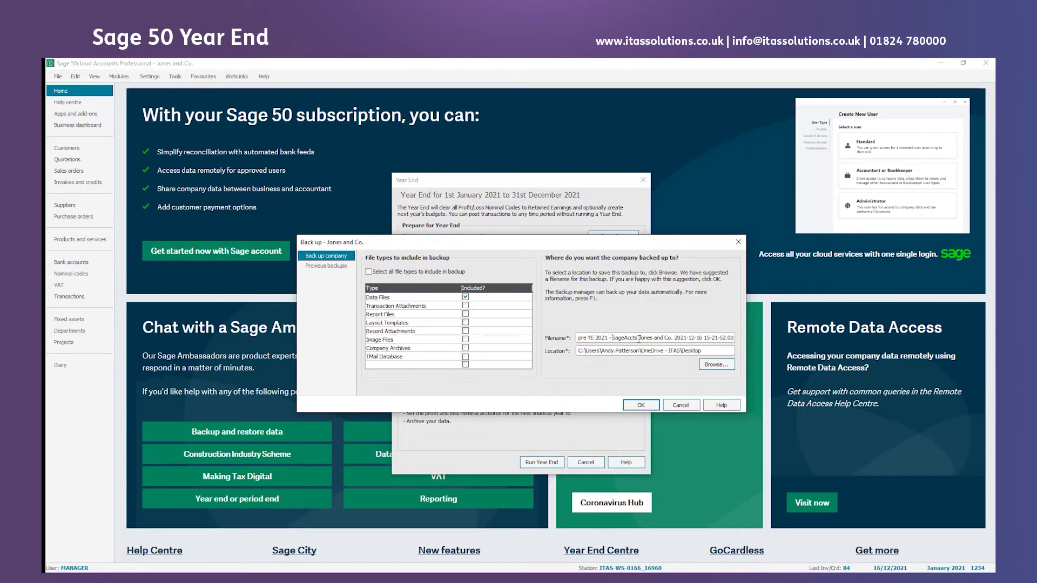
click(642, 406)
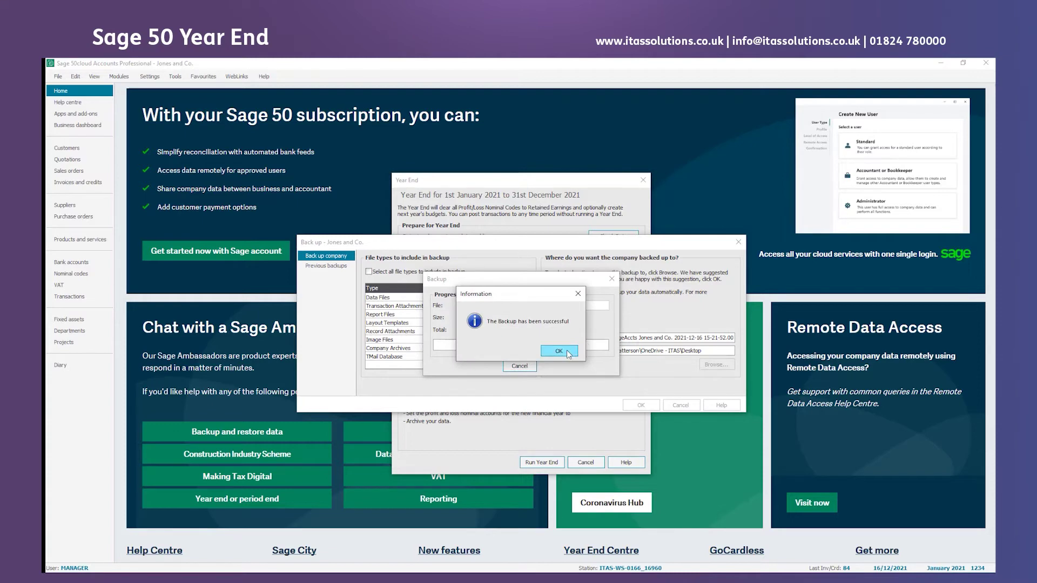
click(558, 351)
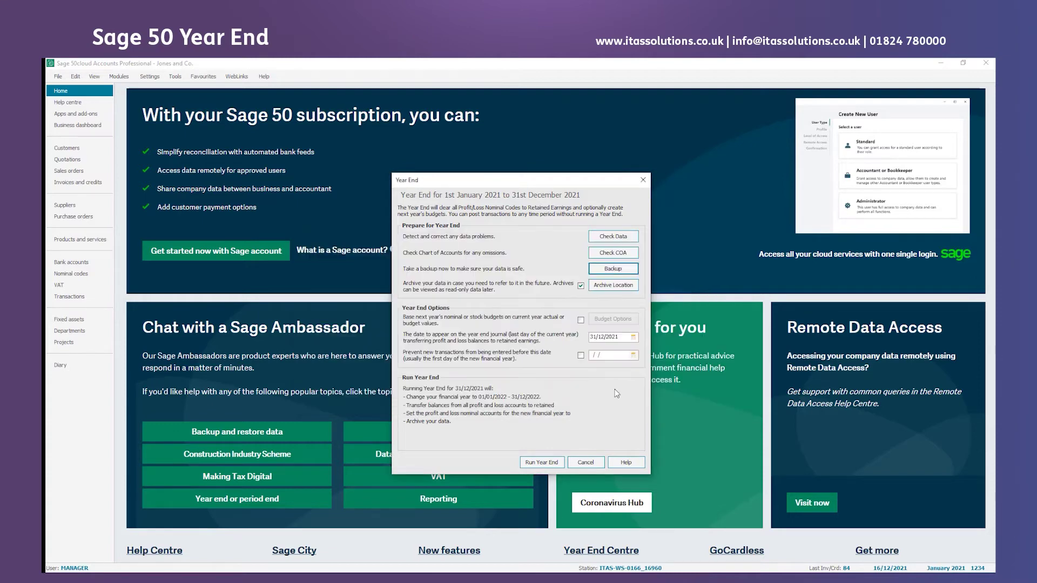
Step: Enable archiving with description 'Year End 2021' in archive folder 2021
click(627, 287)
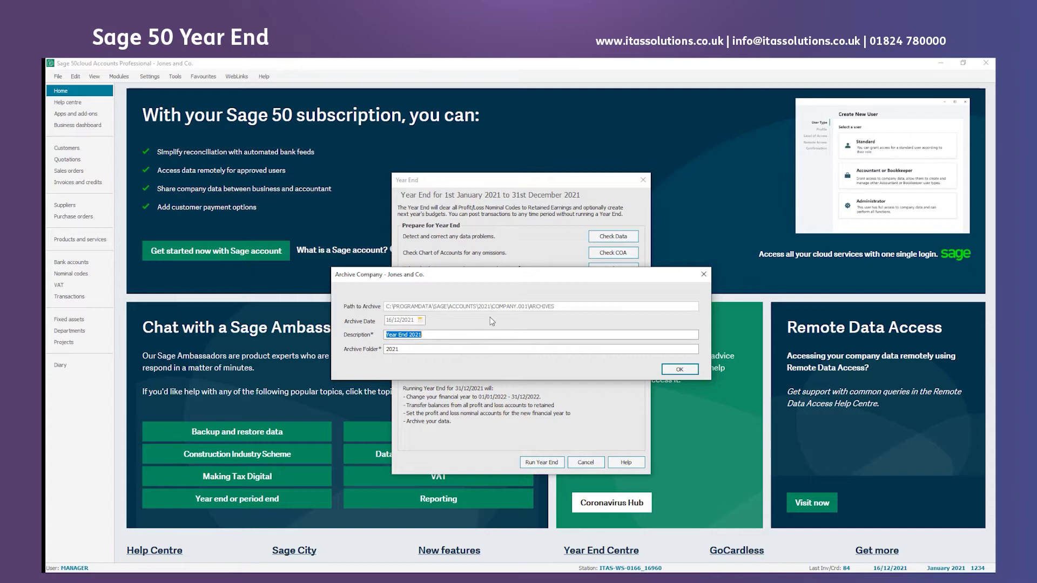
click(680, 369)
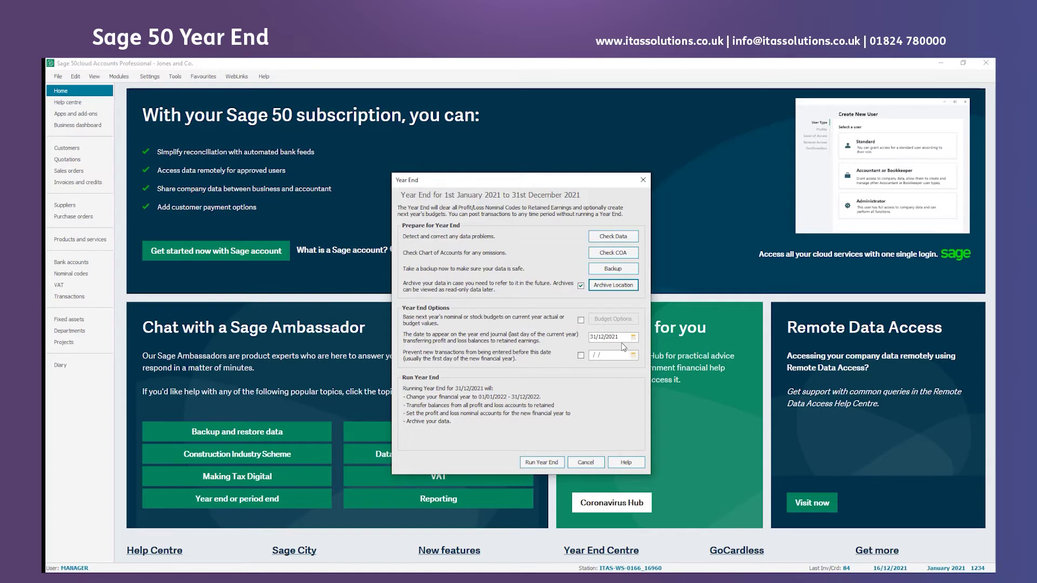
click(581, 358)
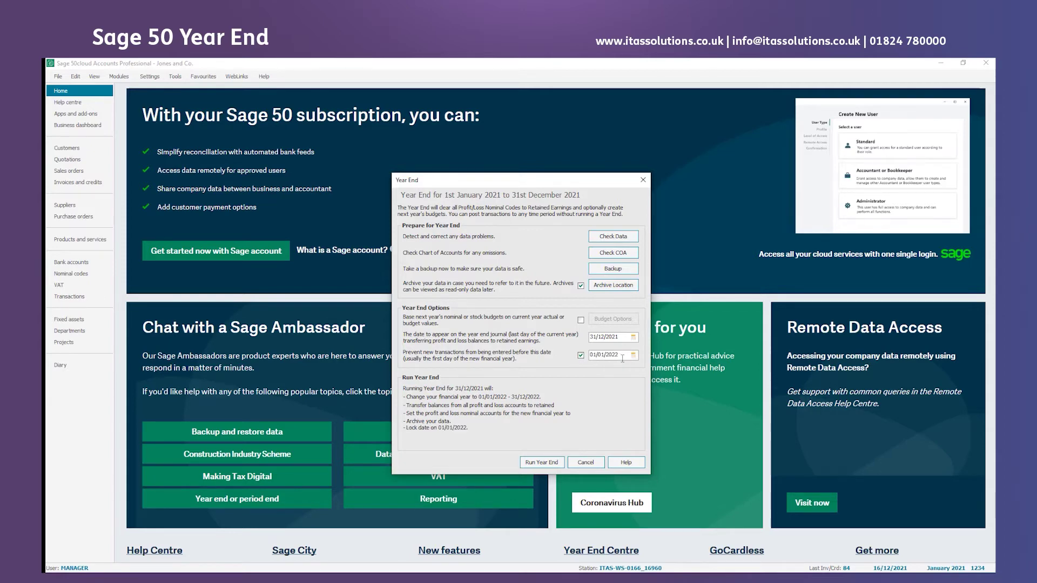
click(633, 355)
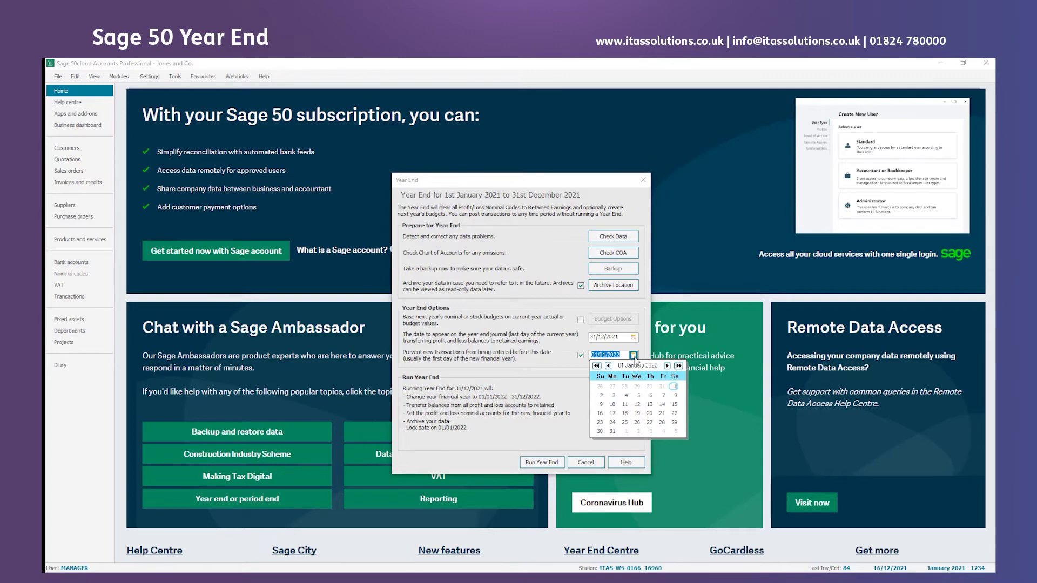
click(612, 396)
click(608, 366)
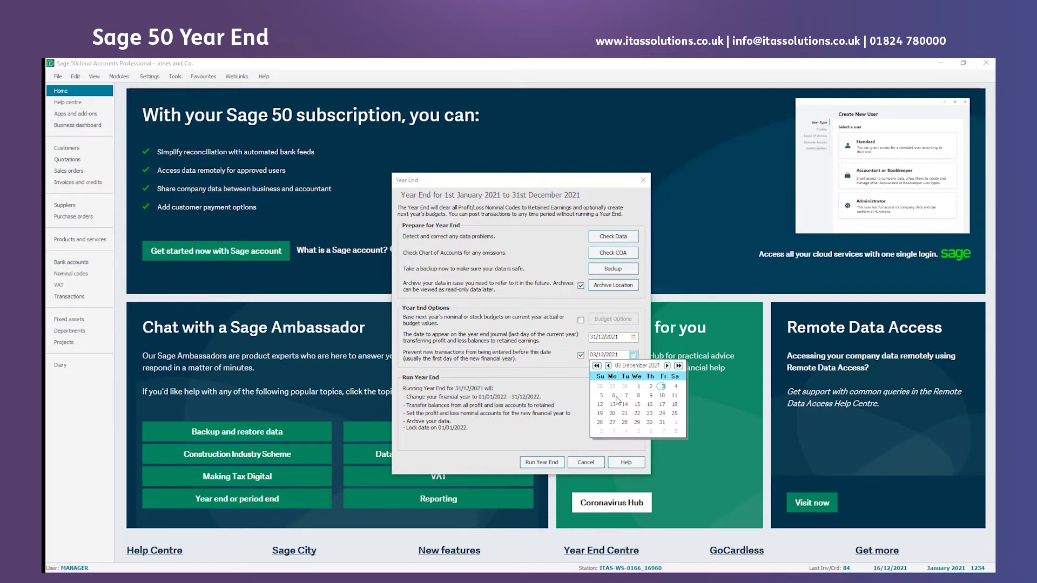
click(662, 422)
click(667, 365)
click(673, 386)
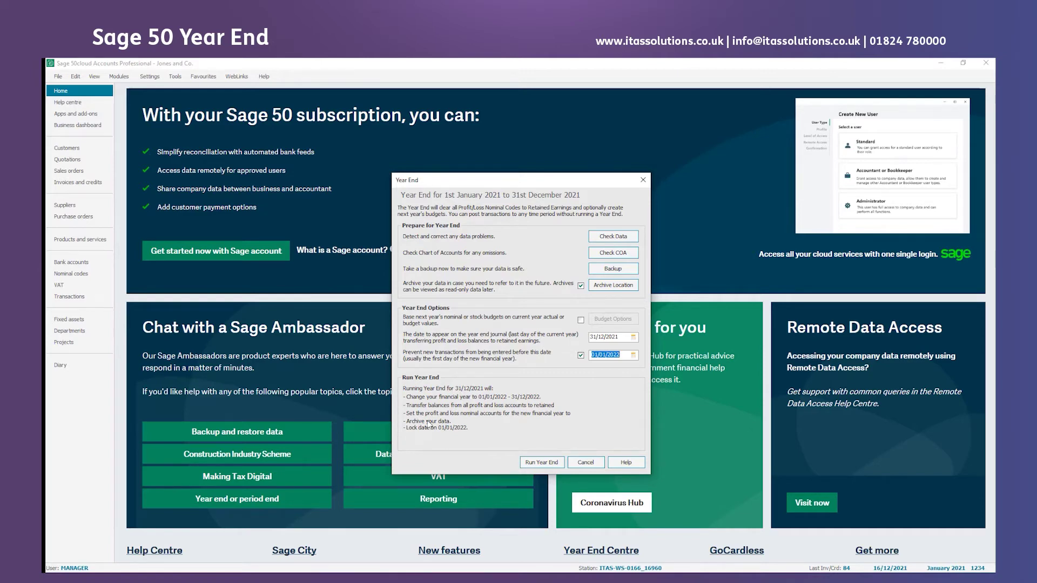
Step: Run the 2021 year end and send the Year End Report to Preview
click(543, 468)
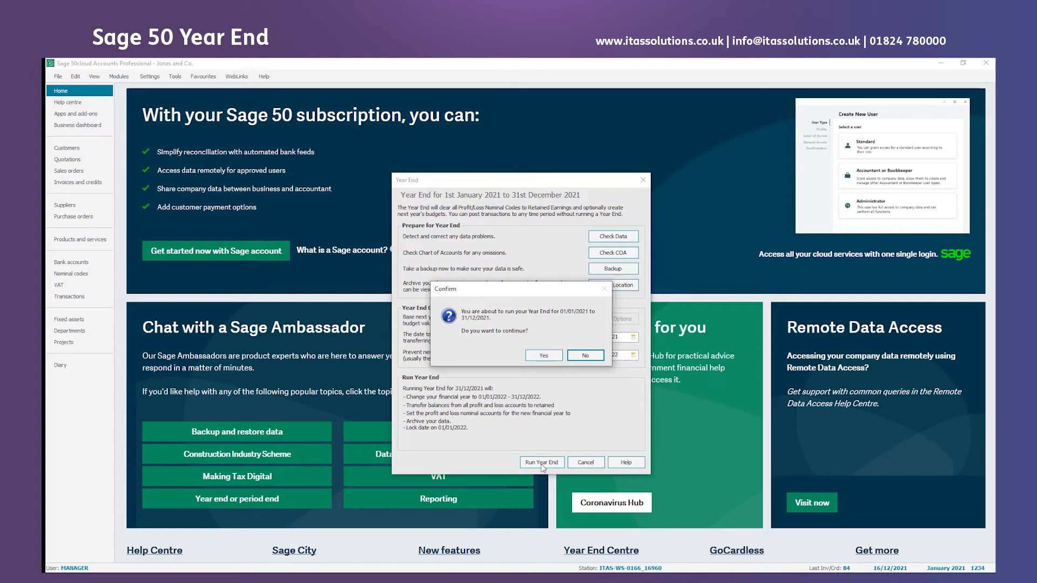
click(543, 355)
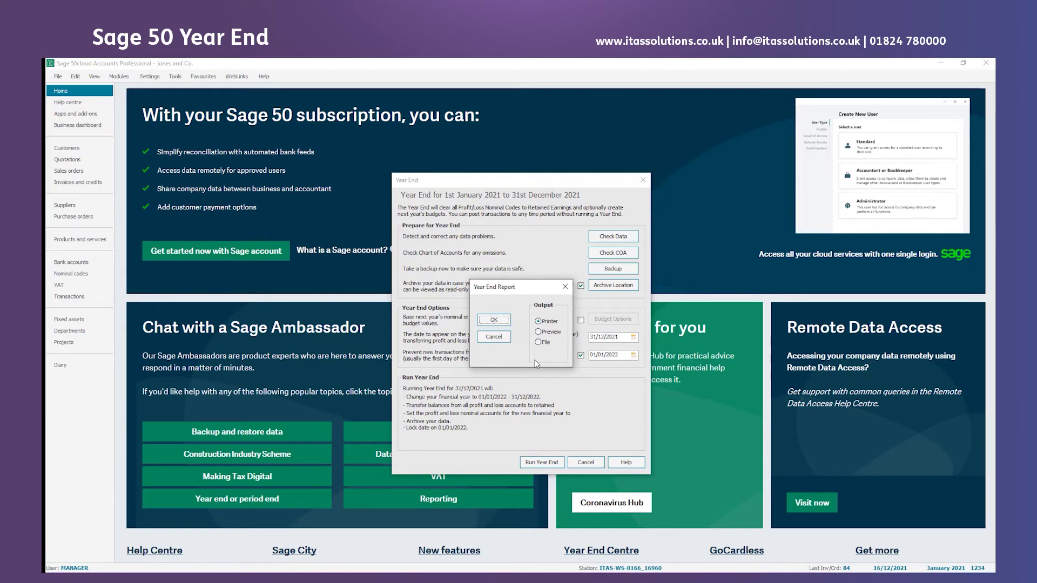
click(538, 321)
Step: Preview the Year End Report full-screen, showing Ledger Year End postings 1235–1277 dated 31/12/2021
click(501, 323)
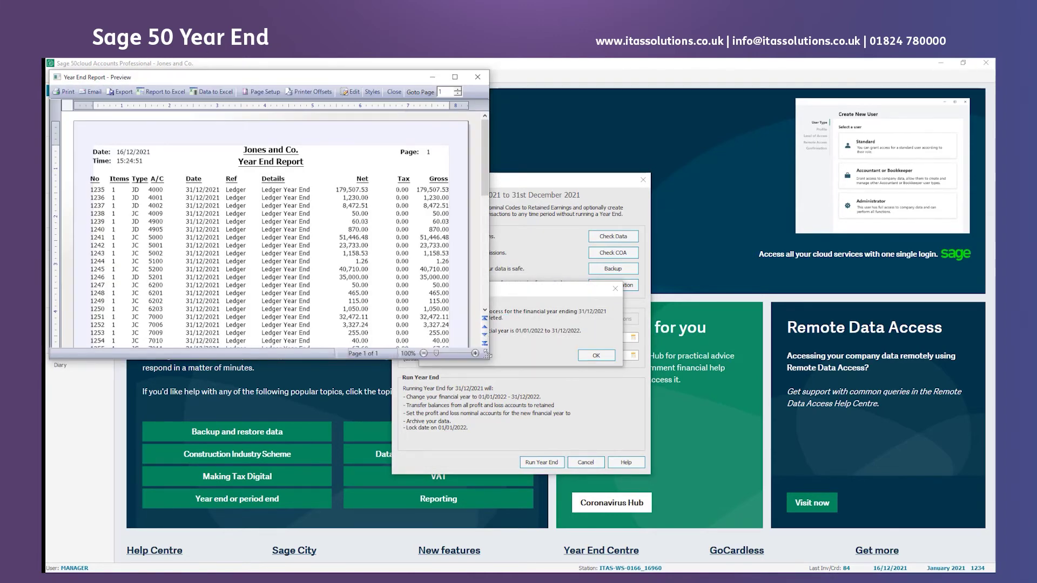
click(454, 78)
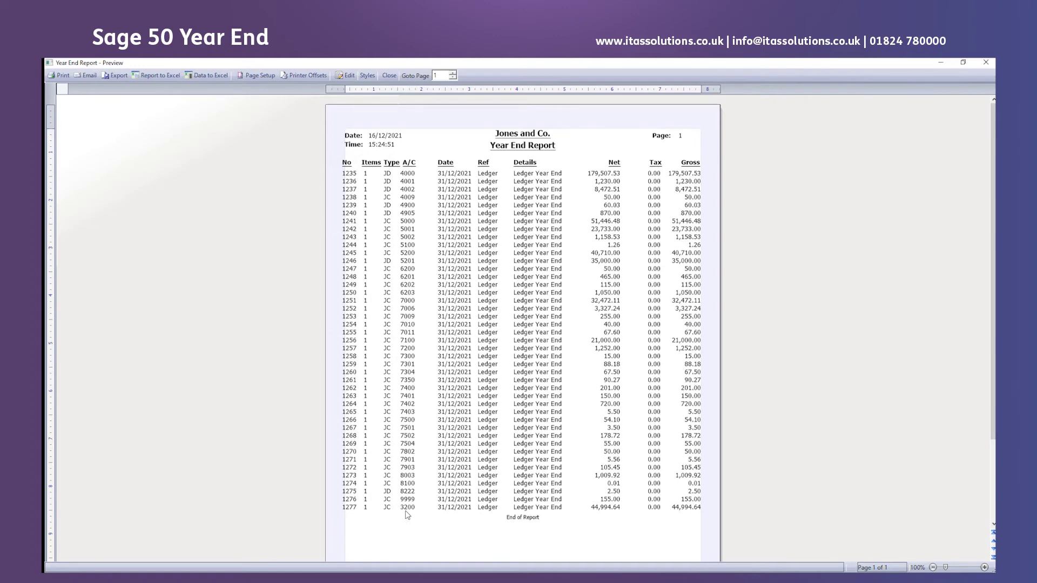
Step: Close the report, acknowledge completion, confirm the financial year starts January 2022, and open Nominal codes
click(984, 66)
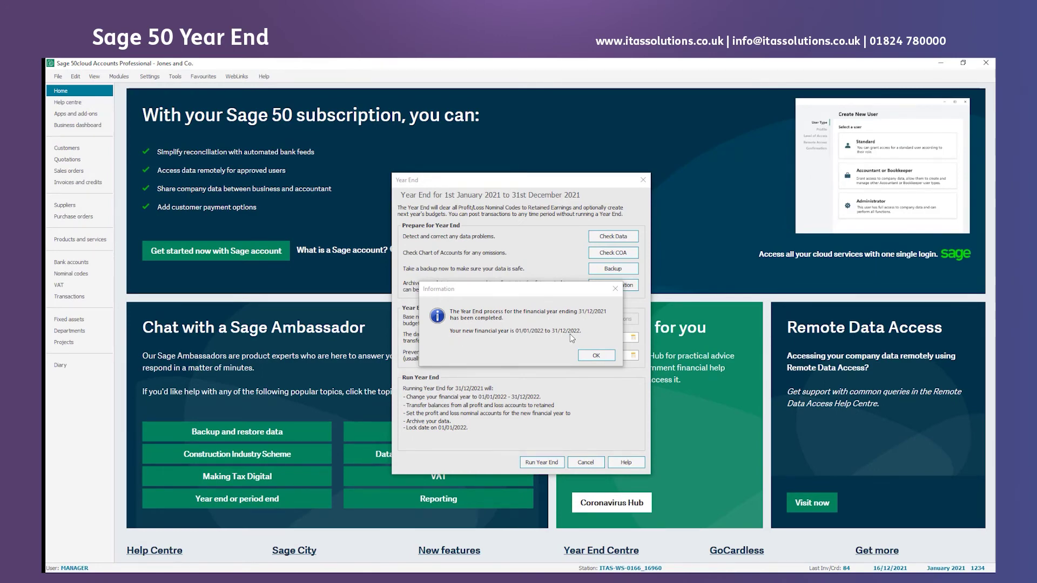
click(592, 356)
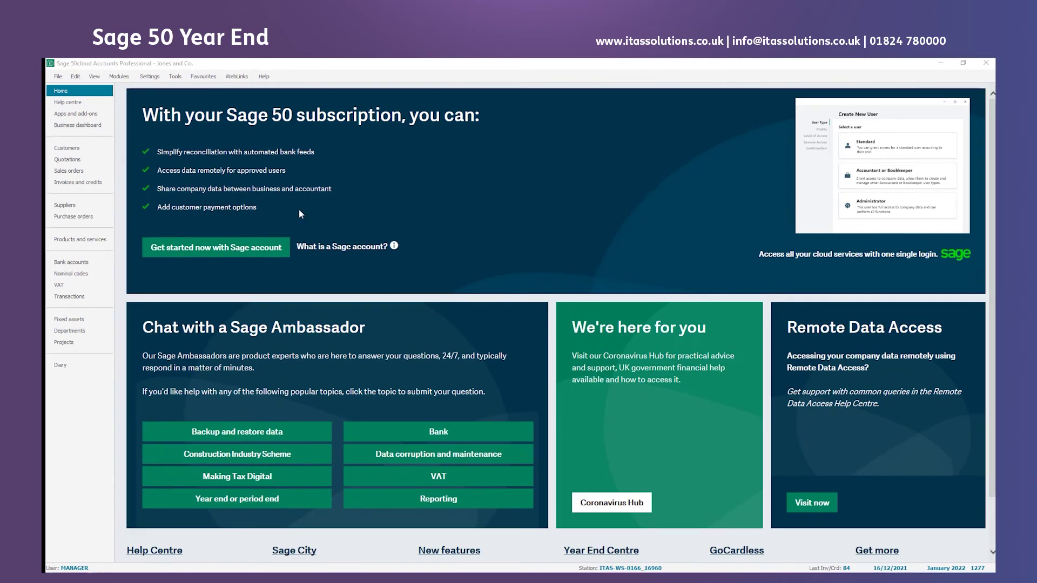
click(149, 76)
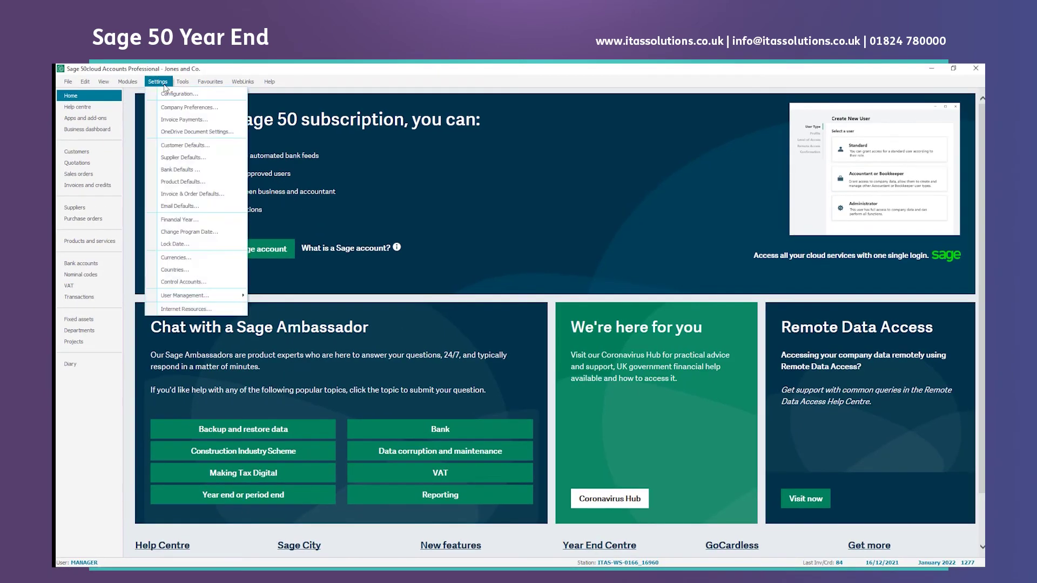
click(174, 220)
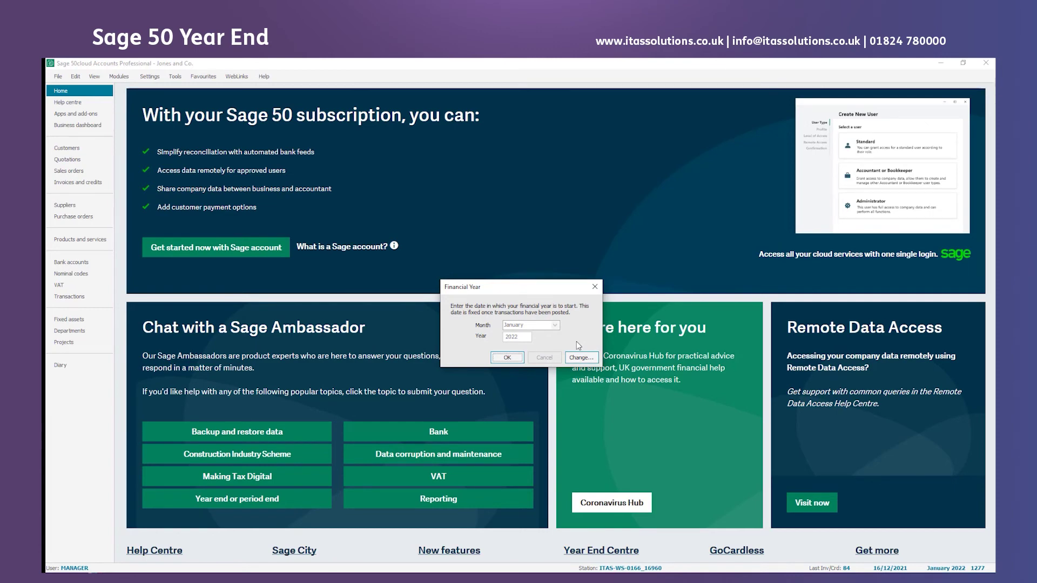
click(594, 288)
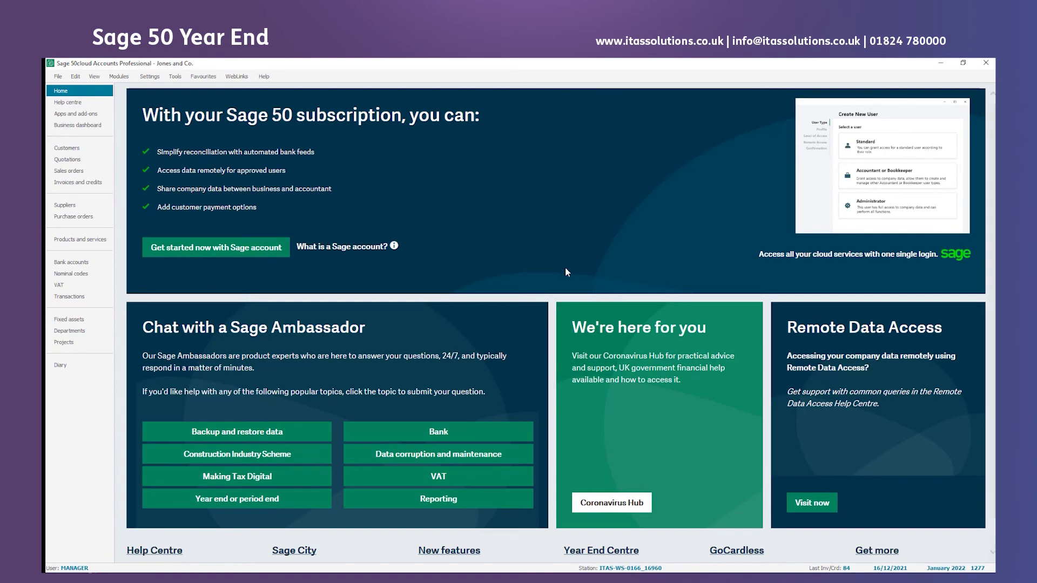
click(72, 275)
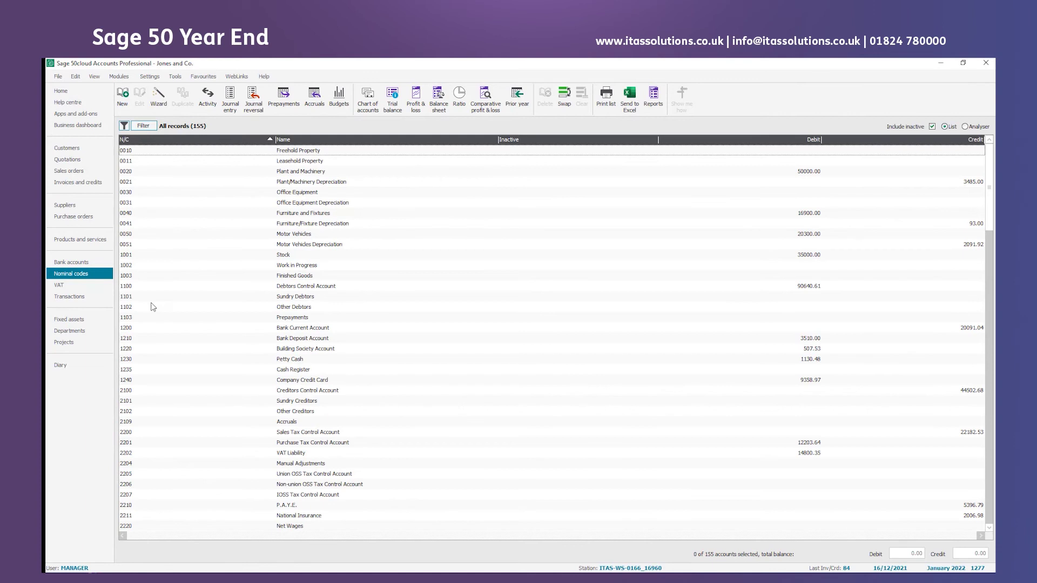
Step: Preview the Brought forward 1: 2022 trial balance full-screen, totalling 254,351.58 debit and credit
click(400, 95)
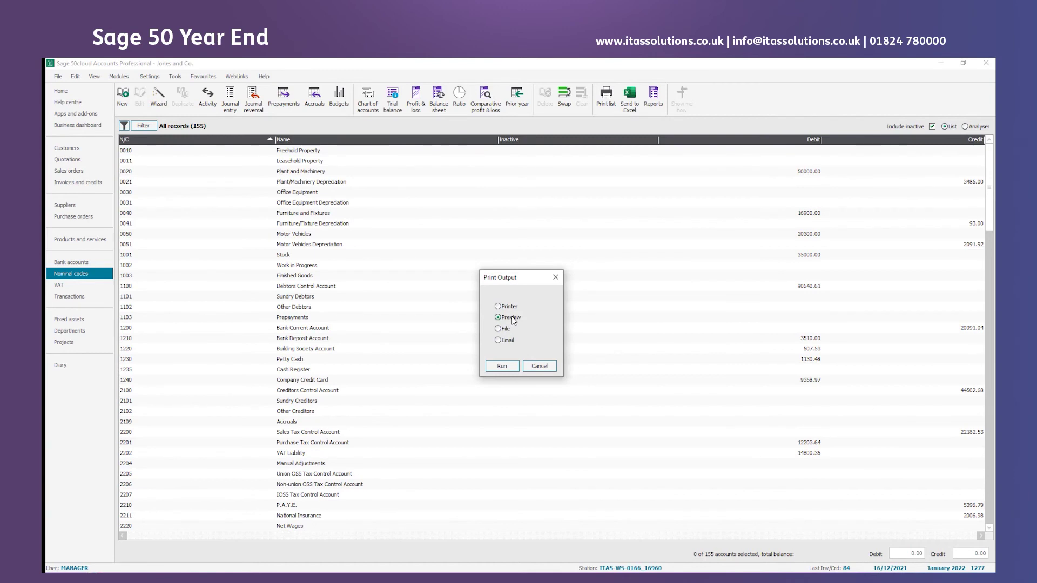
click(502, 366)
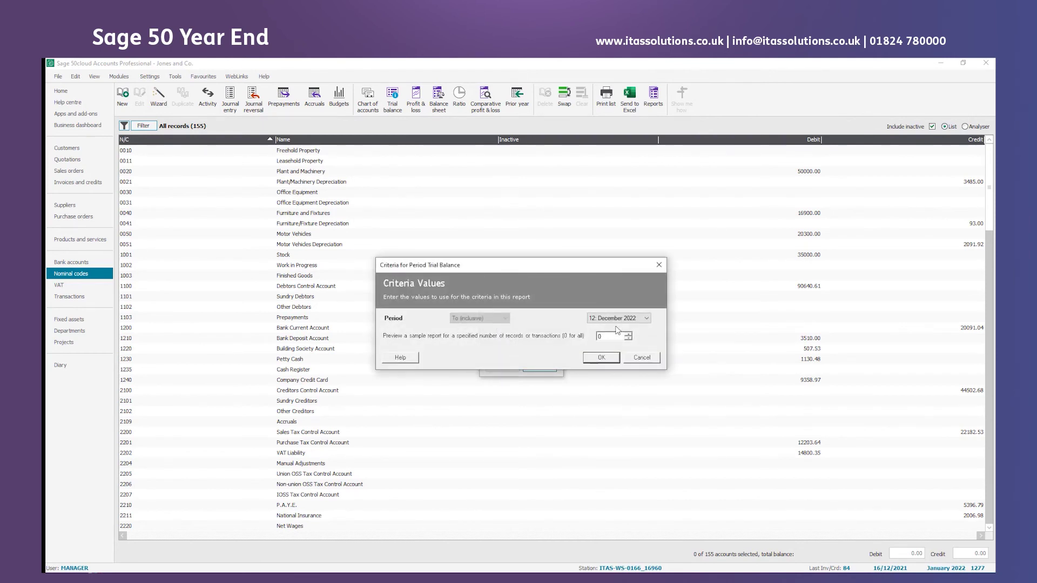
click(645, 319)
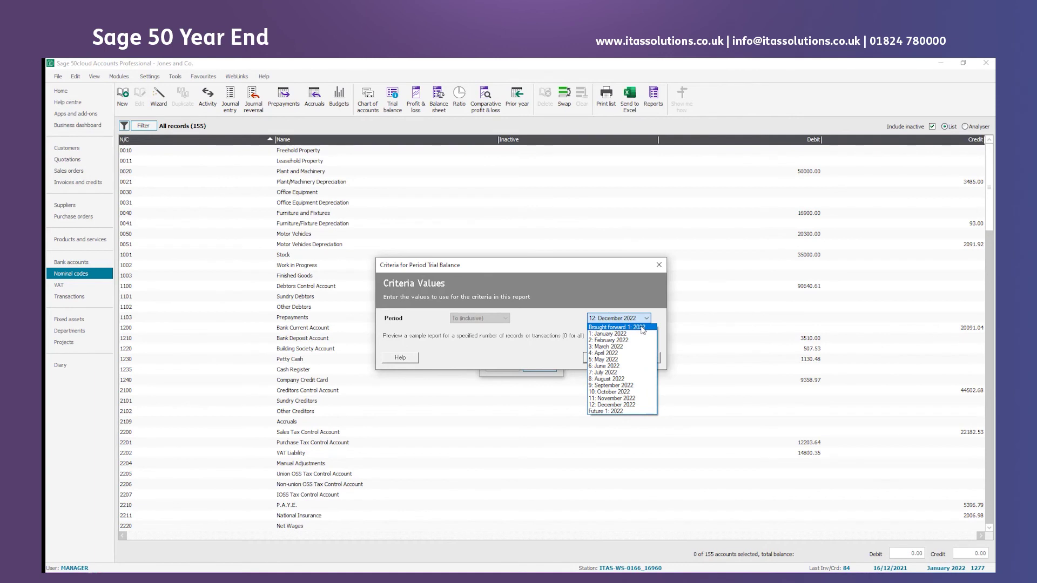
click(641, 327)
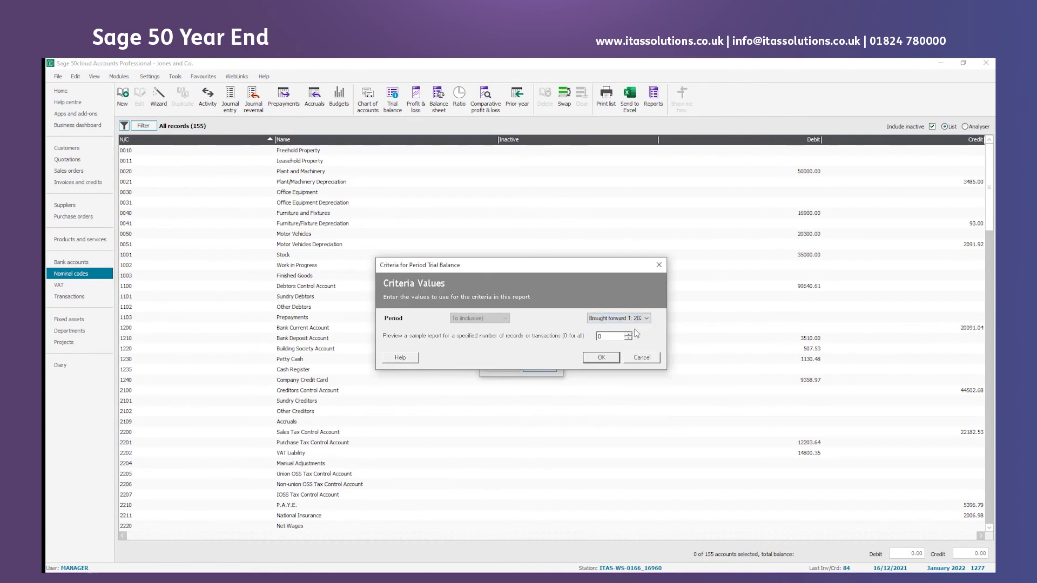
click(601, 358)
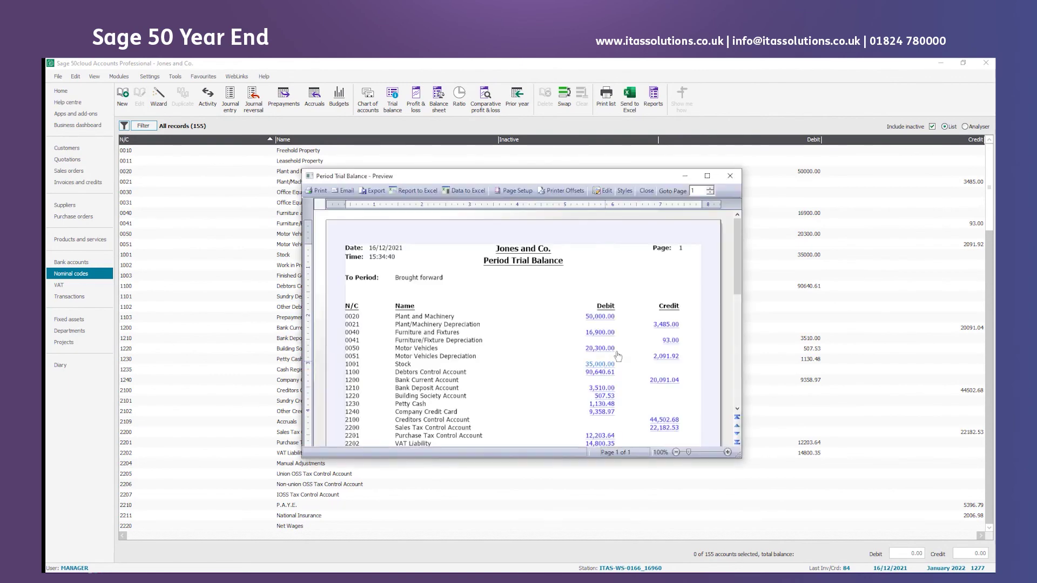
click(707, 176)
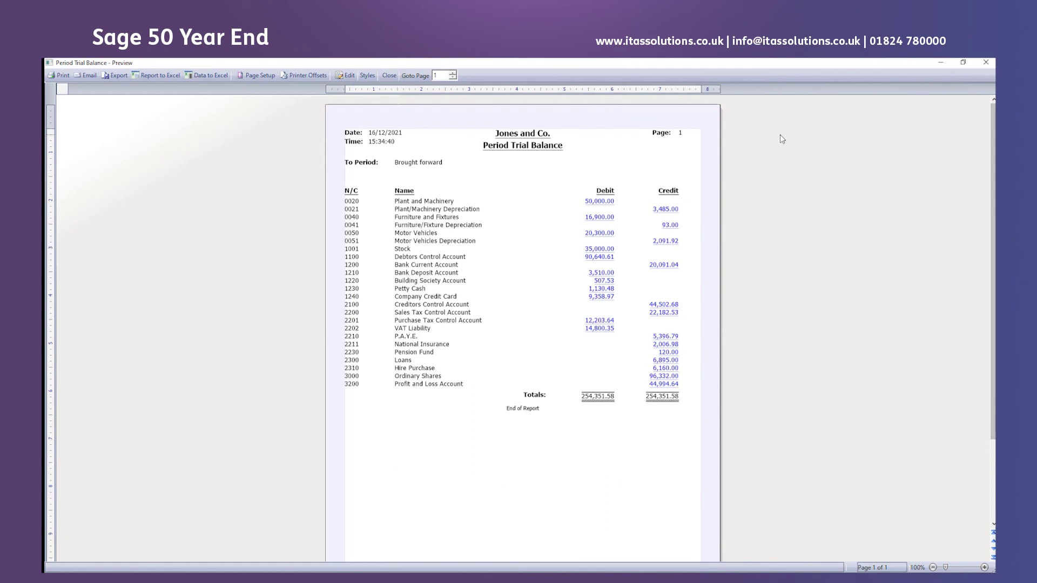
Step: Close the brought-forward 2022 Period Trial Balance preview window
click(981, 64)
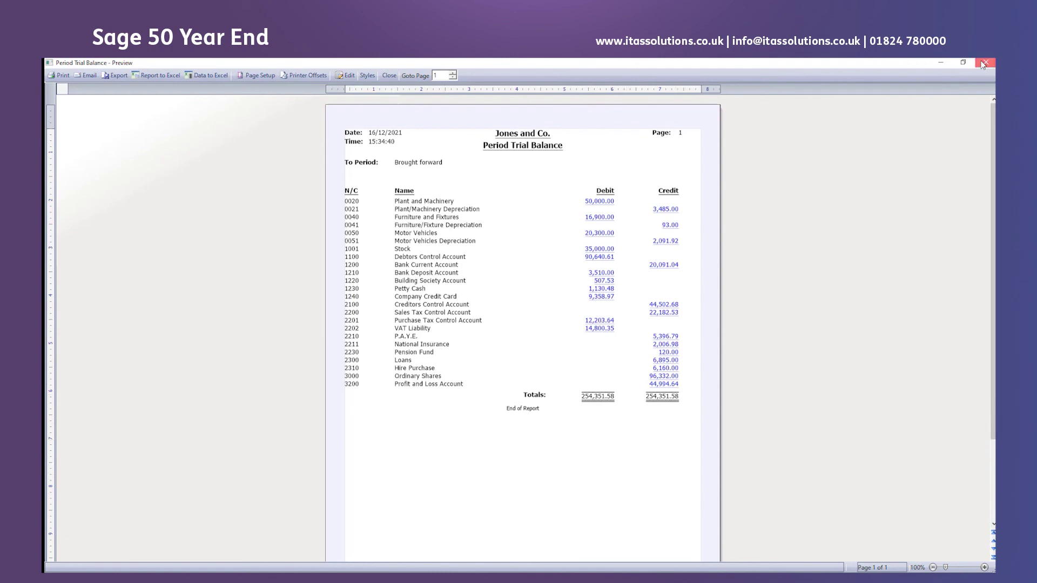